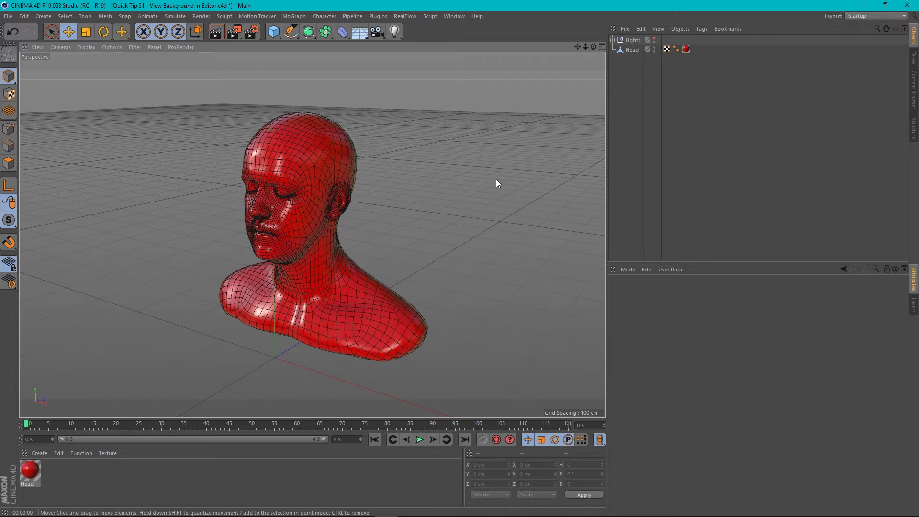
Step: Select the Head model and Lights group, then render a quick preview of the view
left_click(631, 51)
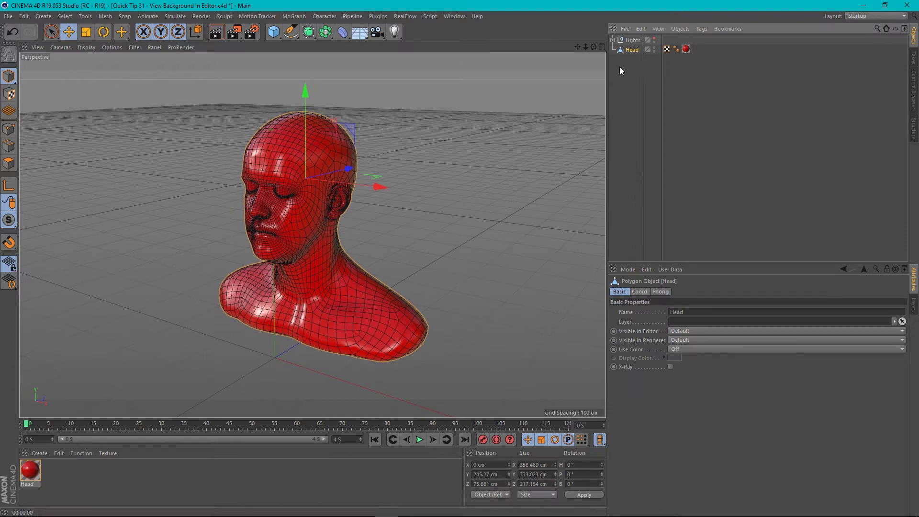
left_click(631, 41)
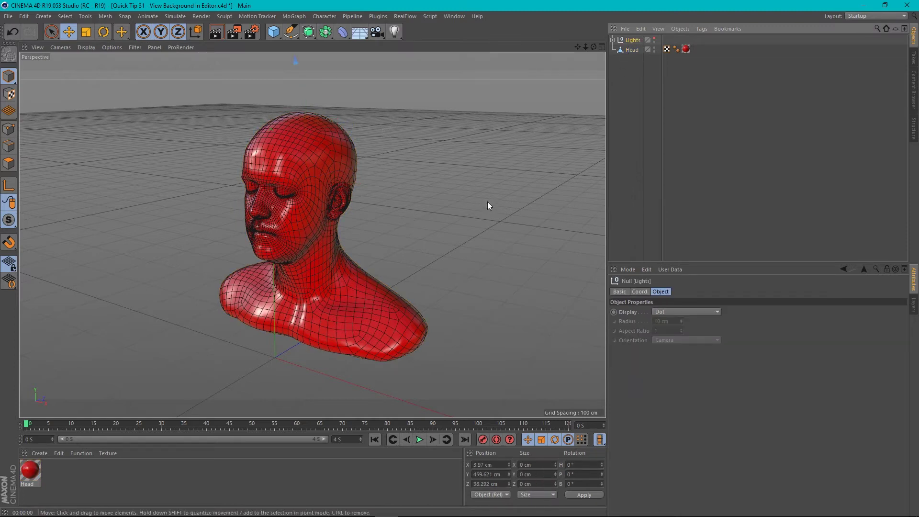
left_click(214, 32)
left_click(446, 218)
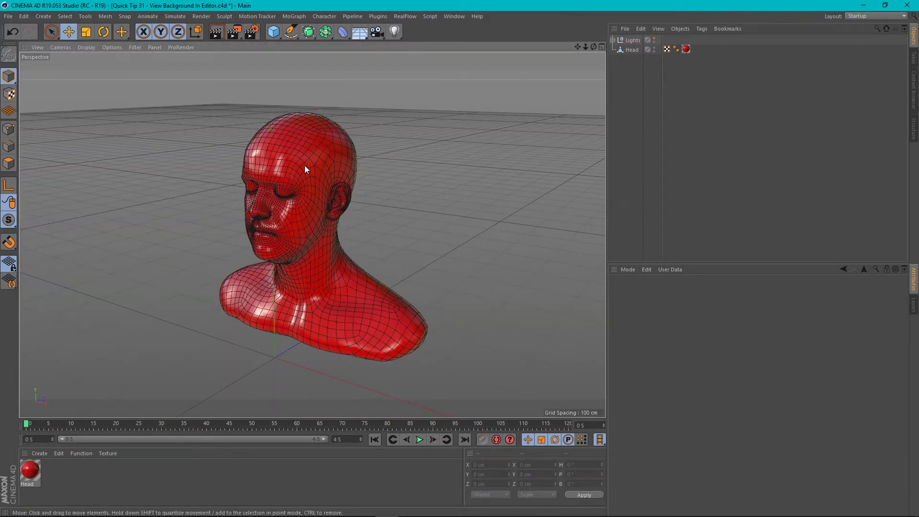
Step: Add a Background object and a new material named 'Background' with Reflectance disabled
left_click(359, 34)
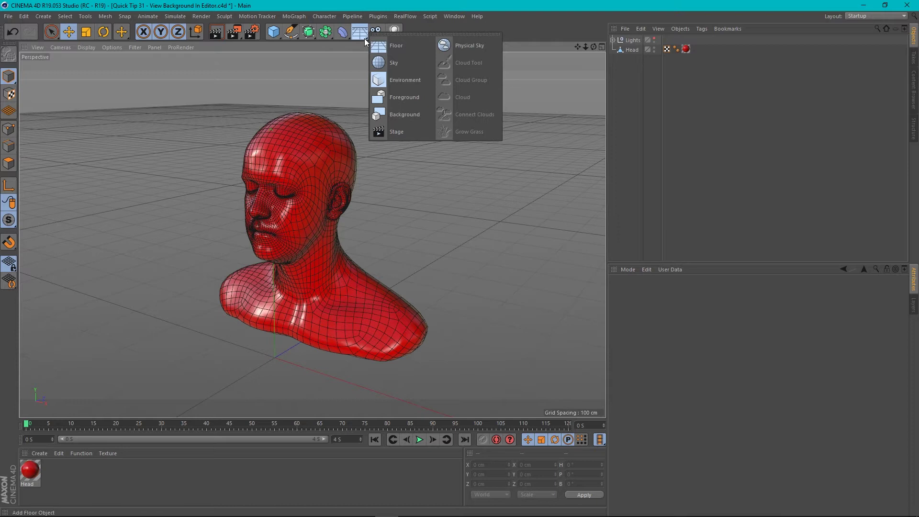
left_click(402, 114)
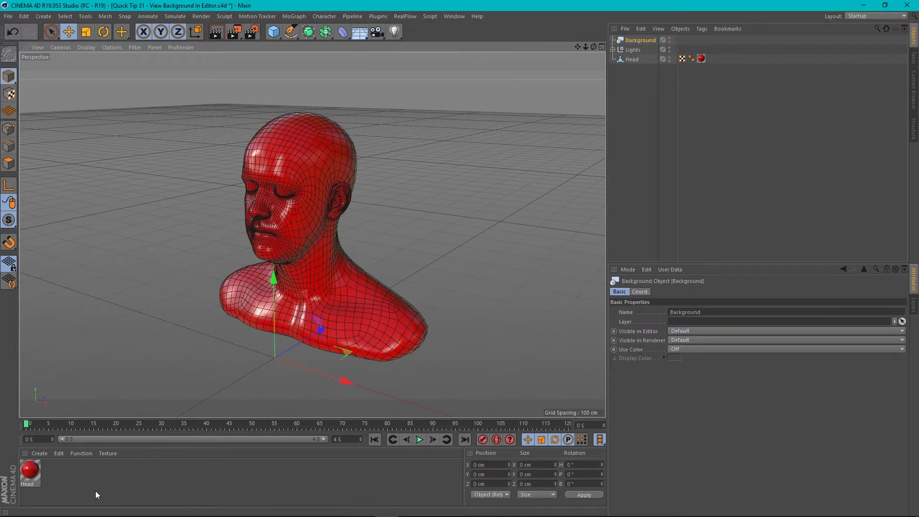
double_click(87, 478)
double_click(36, 473)
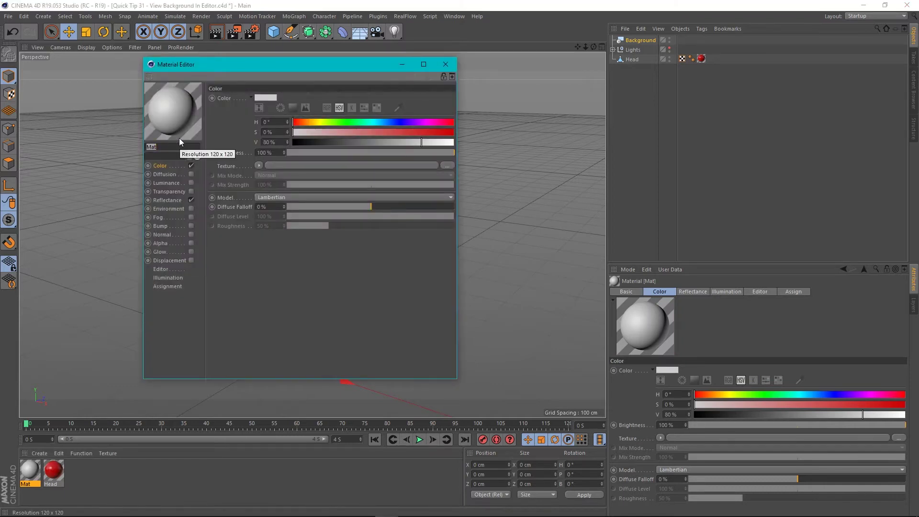
type("Backgr")
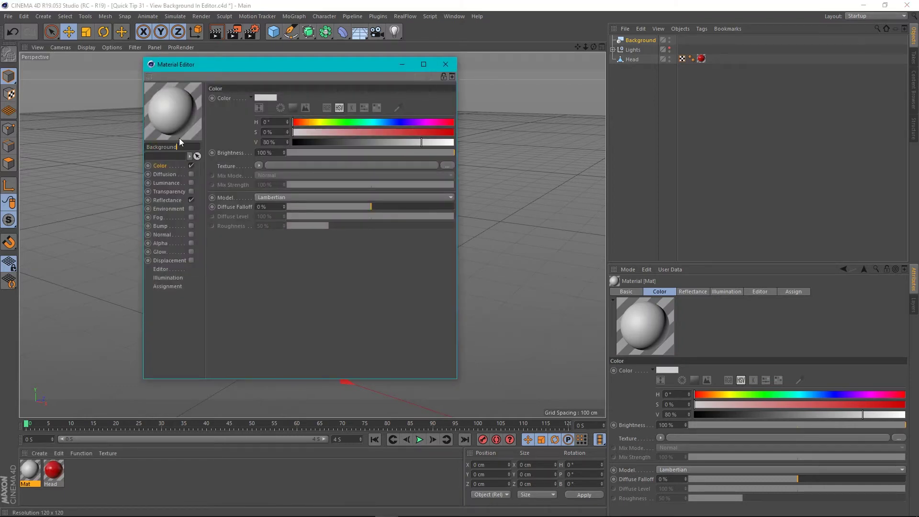
type("ound")
key("Return")
left_click(190, 200)
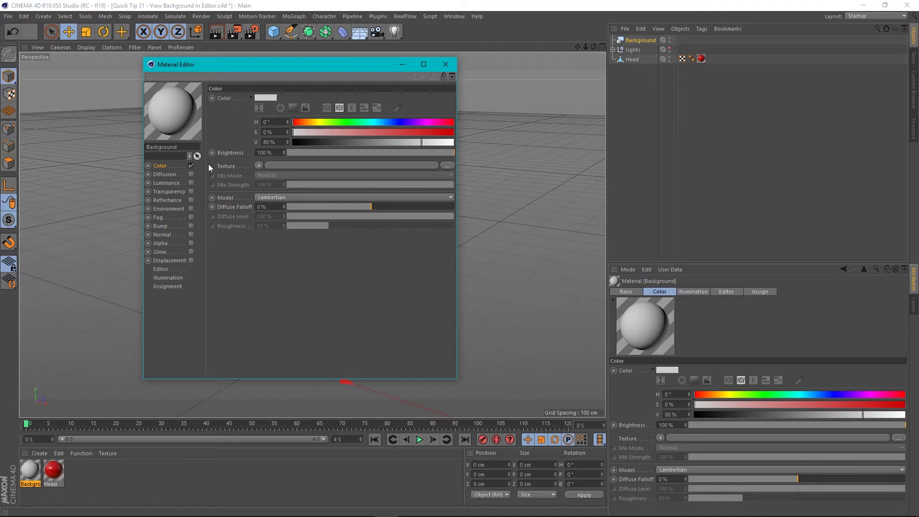
Step: Load Background.jpg as the colour texture without copying it, and apply the material to the Background object
left_click(446, 166)
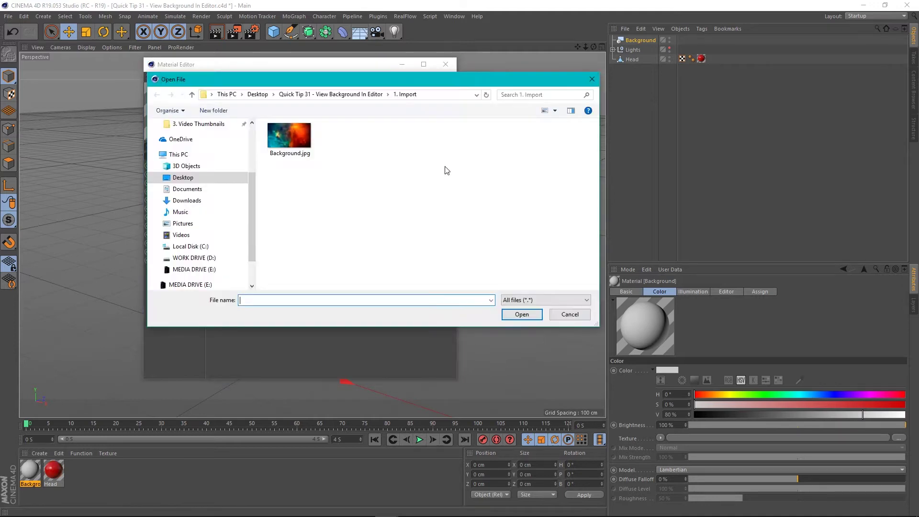
double_click(310, 147)
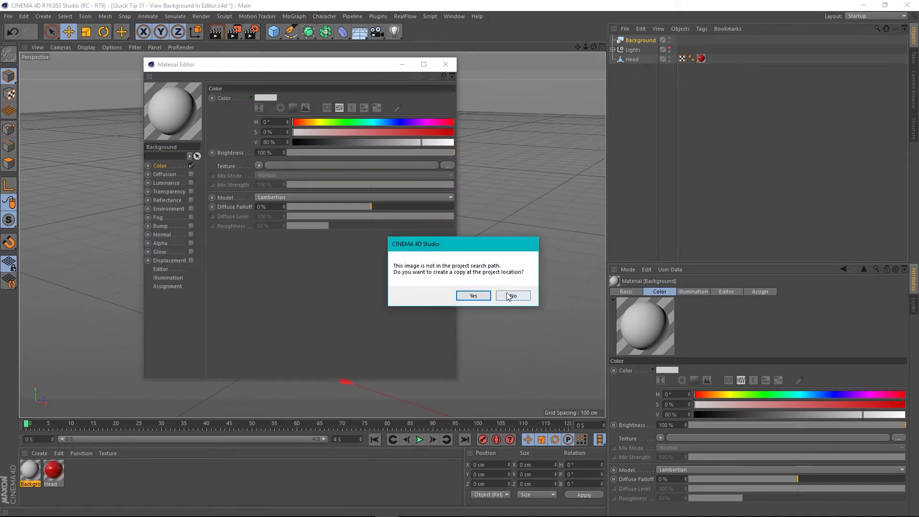
left_click(510, 296)
left_click(445, 64)
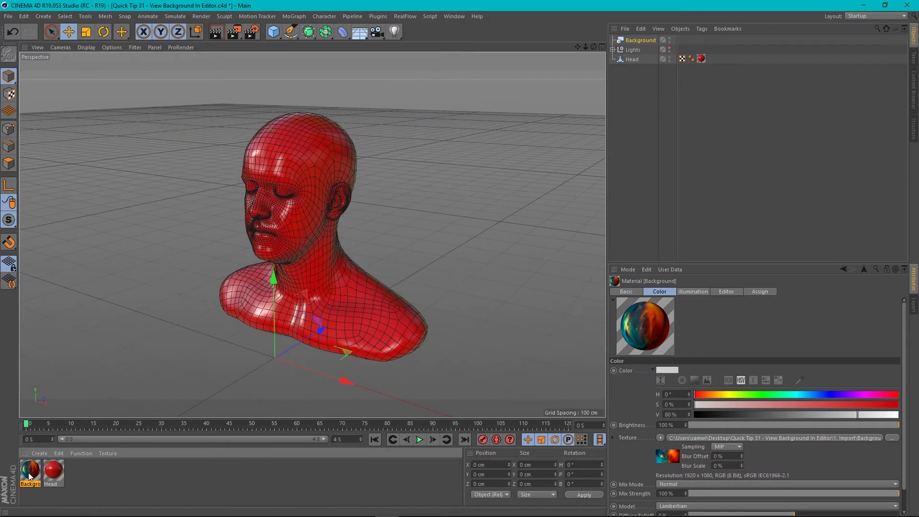
left_click_drag(30, 470, 639, 40)
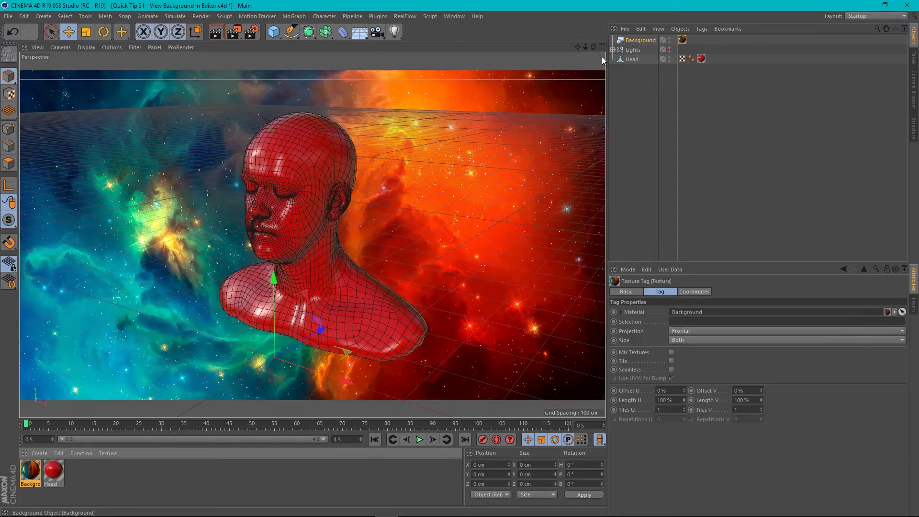
left_click_drag(416, 254, 384, 243, "alt")
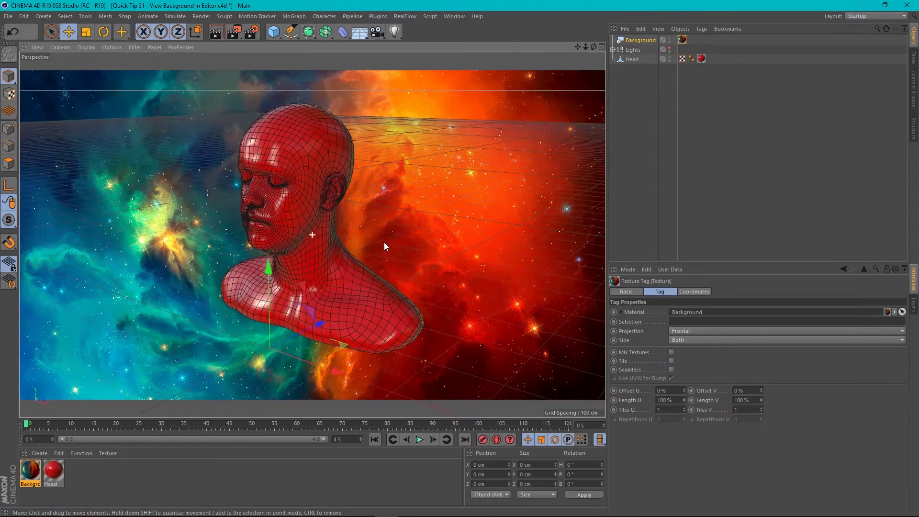
Step: Copy the nebula texture from the Color channel into Luminance, disabling Color and enabling Luminance
left_click(35, 478)
double_click(34, 478)
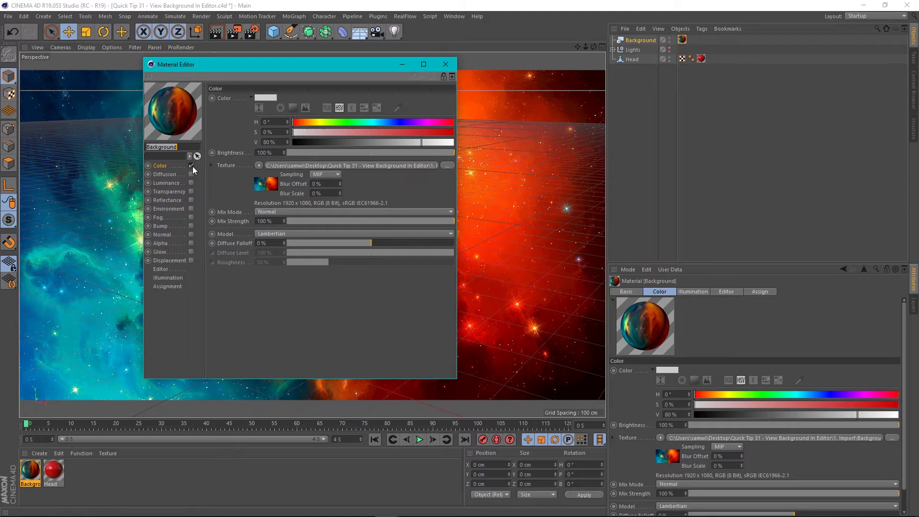
right_click(231, 165)
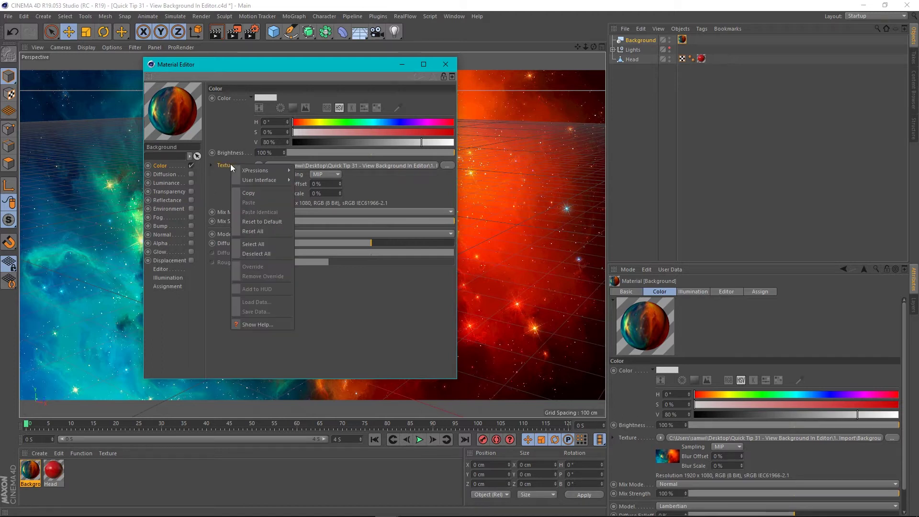
left_click(246, 194)
left_click(191, 166)
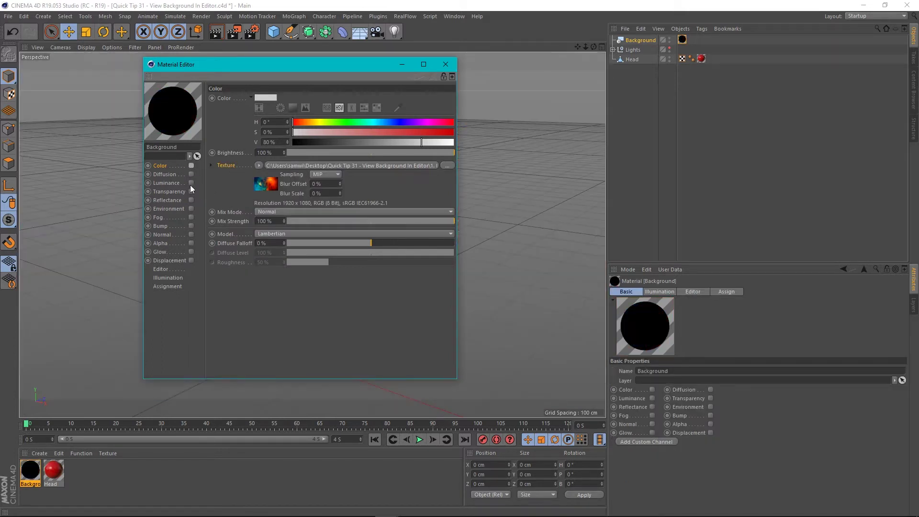
left_click(191, 183)
right_click(232, 166)
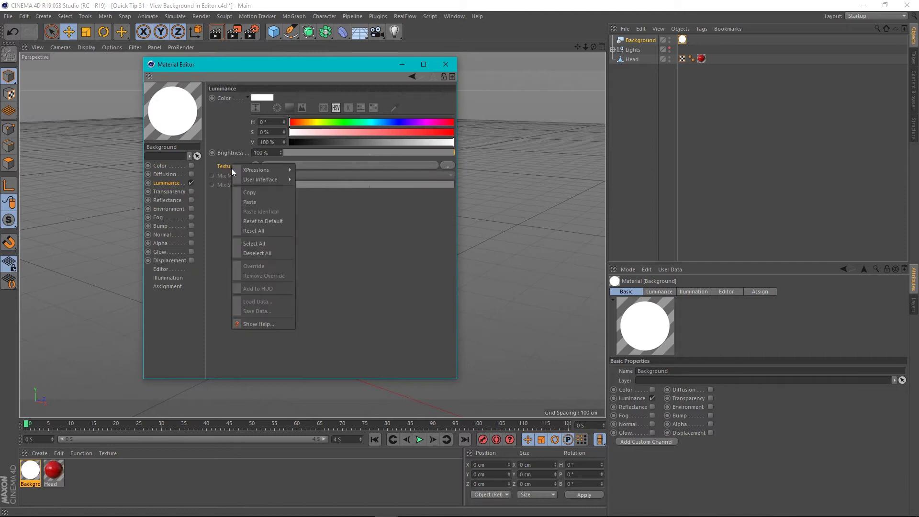
left_click(250, 201)
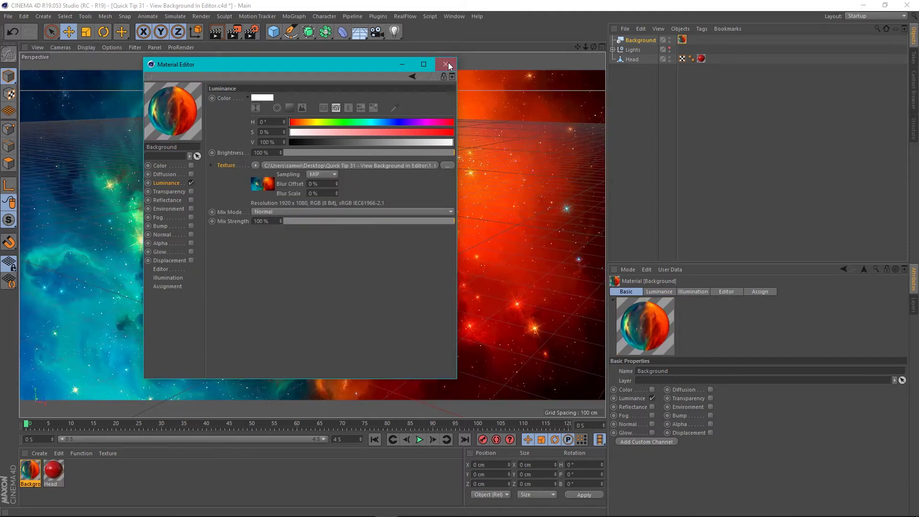
left_click(446, 65)
left_click_drag(323, 258, 335, 273, "alt")
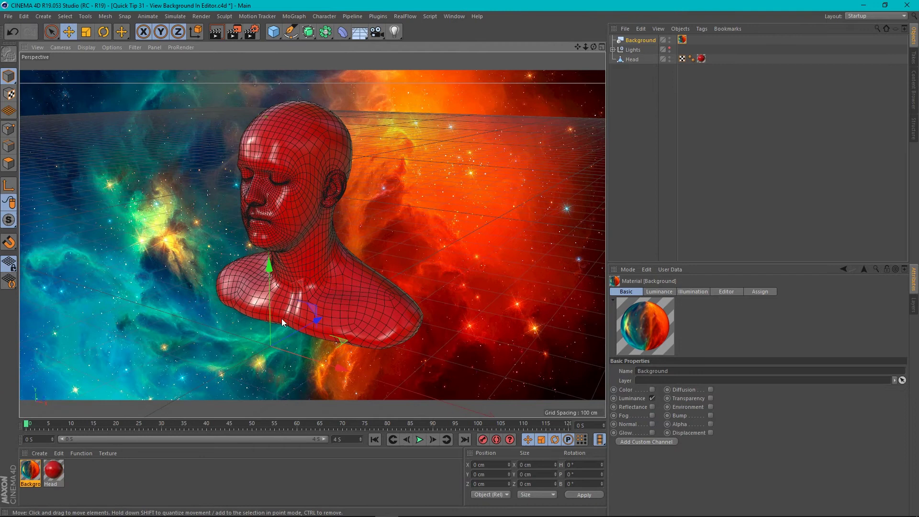
Step: Clear the nebula texture from both Luminance and Color, re-enabling the Color channel
double_click(25, 478)
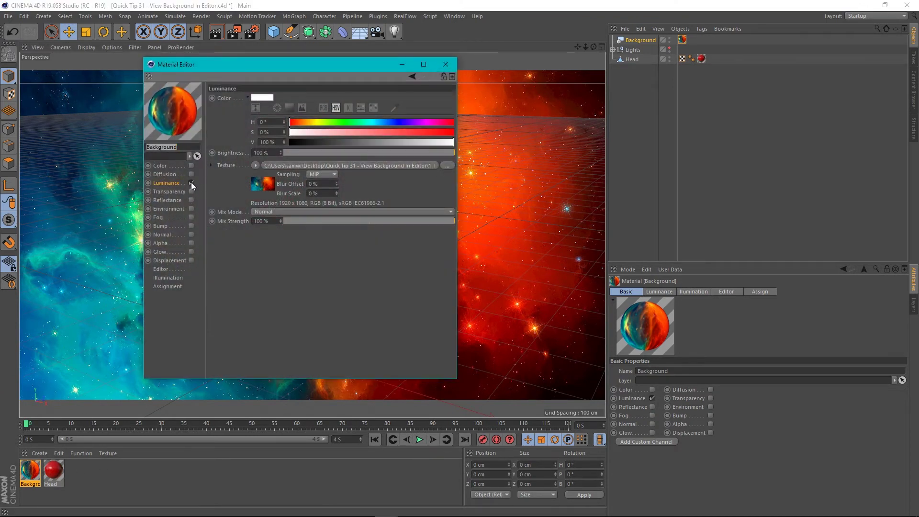
left_click(256, 166)
left_click(257, 177)
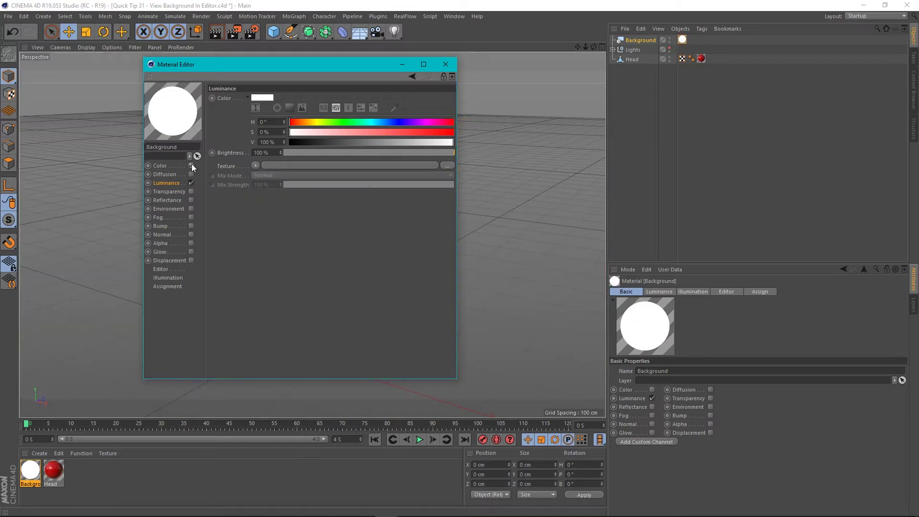
left_click(191, 165)
left_click(258, 165)
left_click(261, 176)
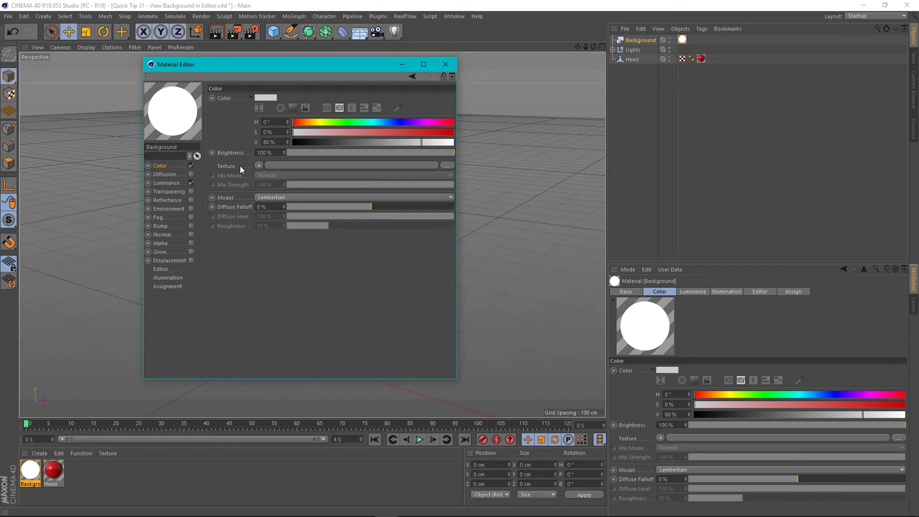
Step: Use a 2D - Circular gradient as the colour texture, with white at the left and black at the right
left_click(259, 165)
left_click(273, 274)
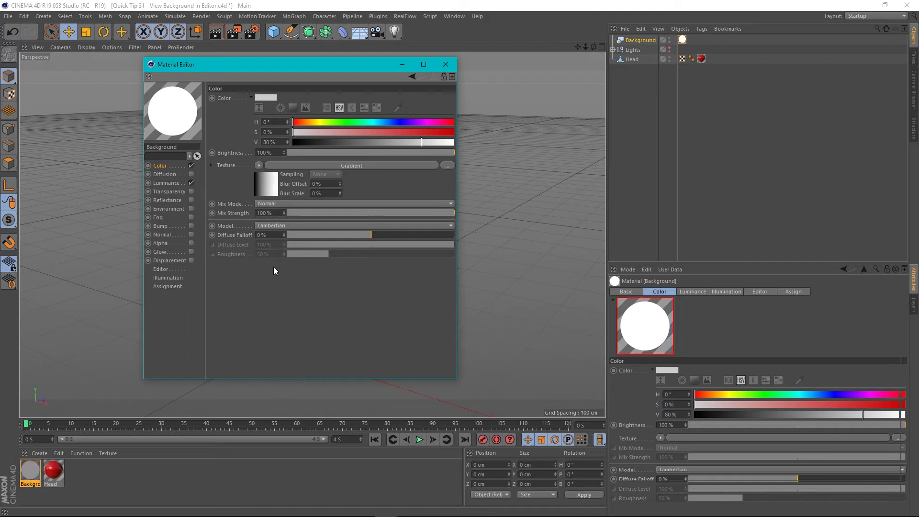
left_click(297, 165)
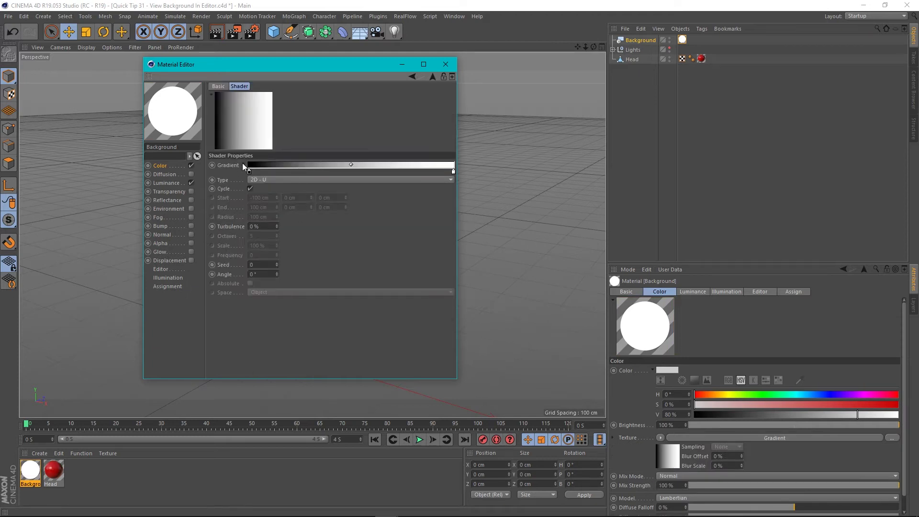
left_click(265, 180)
left_click(277, 229)
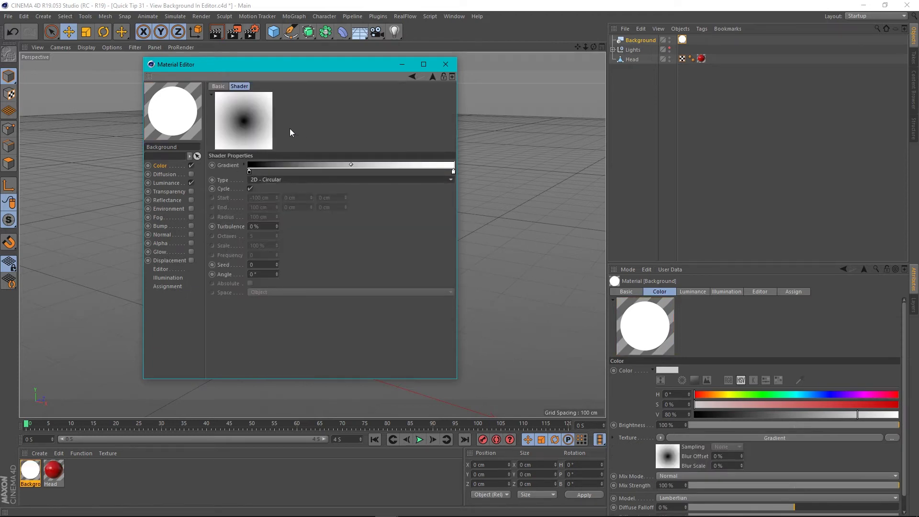
left_click_drag(249, 174, 391, 176)
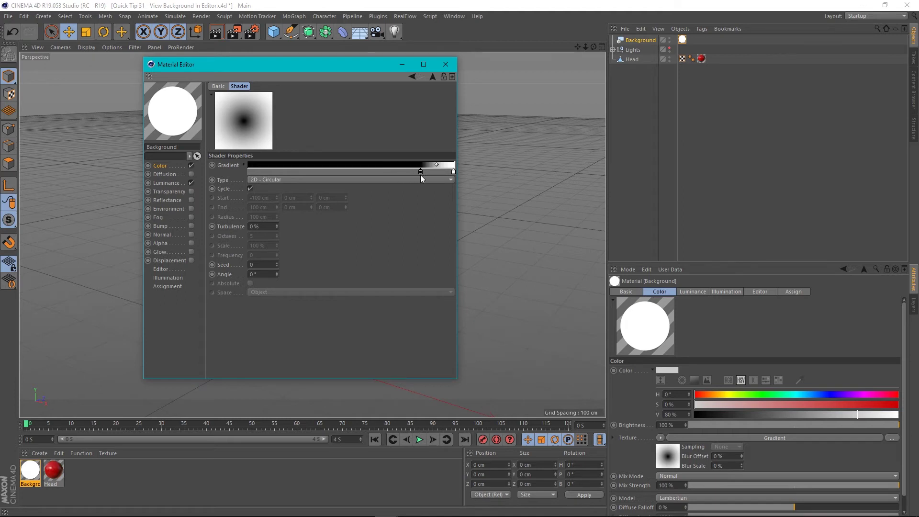
left_click_drag(454, 172, 249, 175)
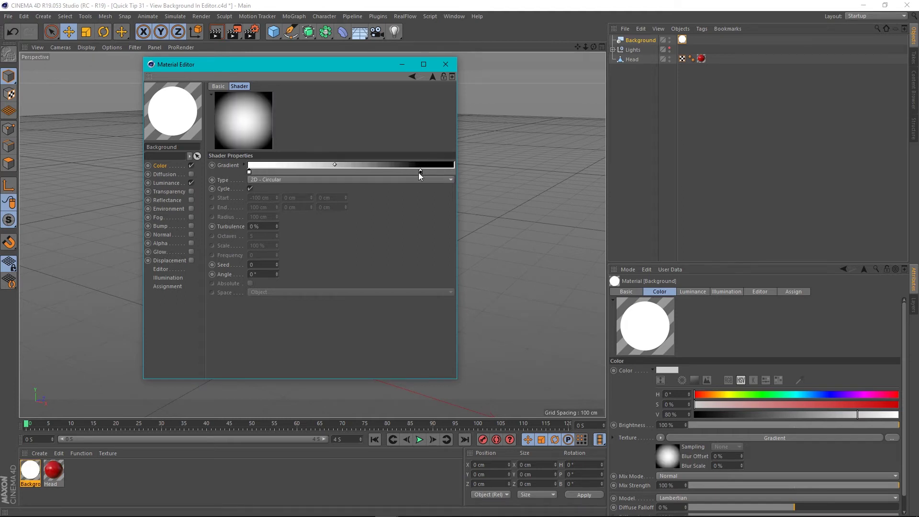
left_click_drag(419, 172, 455, 173)
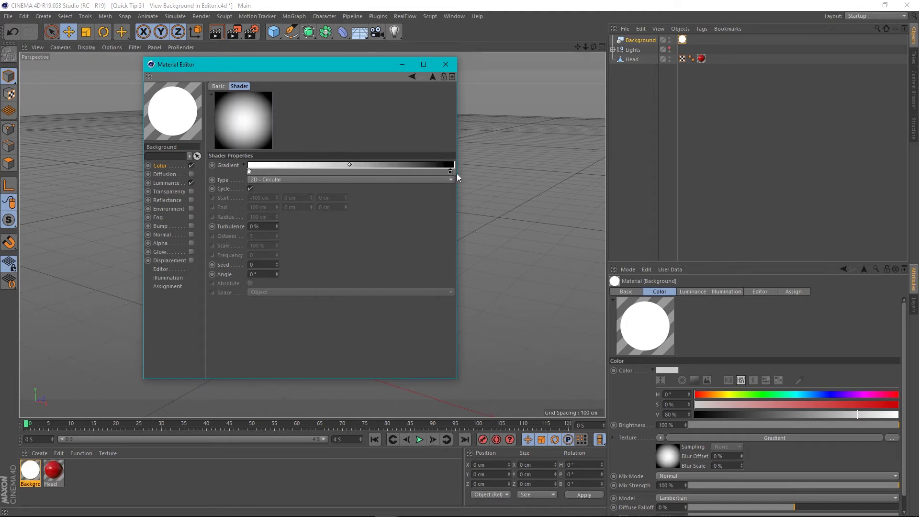
Step: Set the white gradient stop to hex 00abab and remove the black stop
double_click(249, 172)
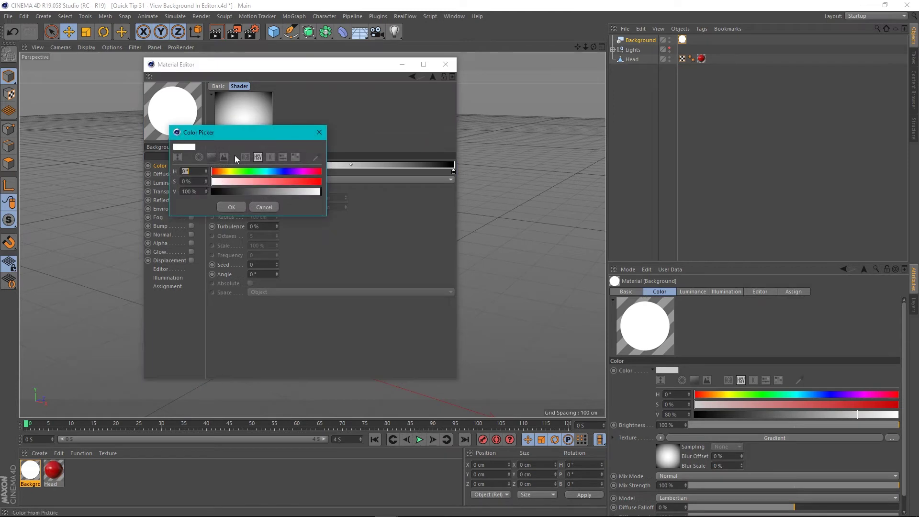
left_click(245, 157)
left_click(196, 203)
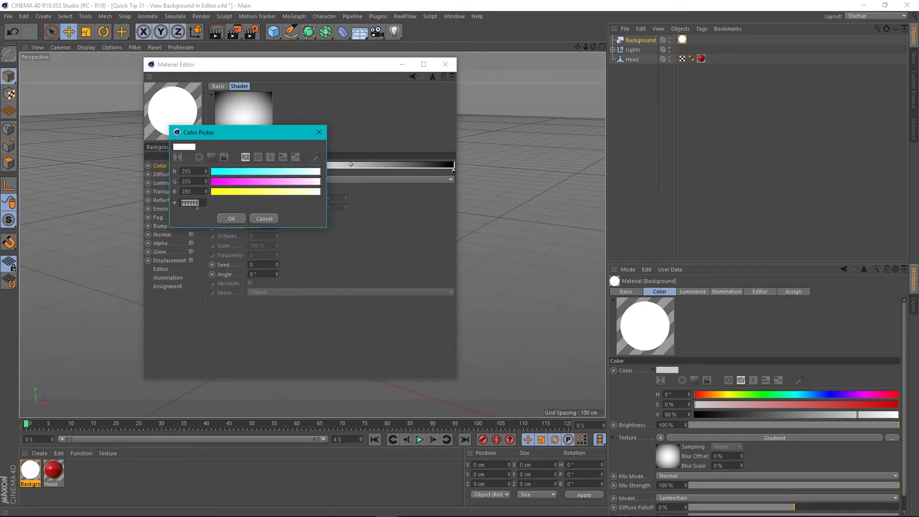
type("00abab")
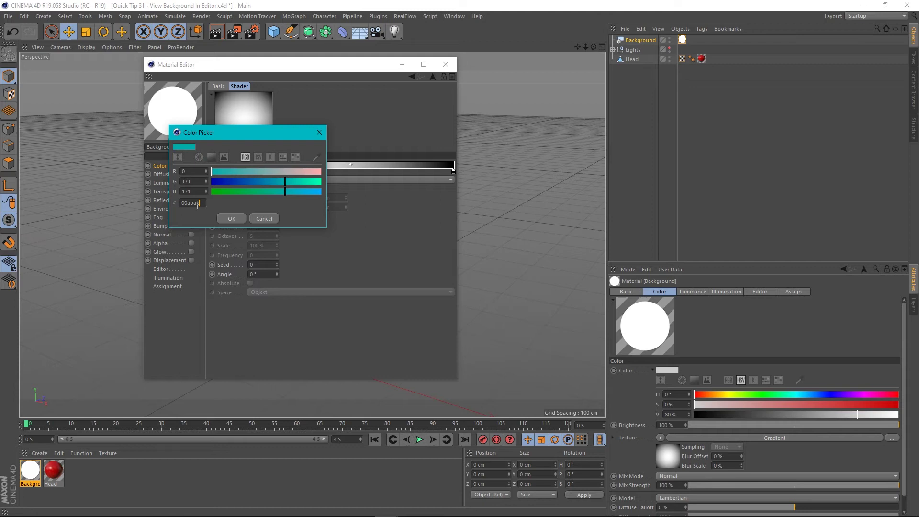
left_click(229, 219)
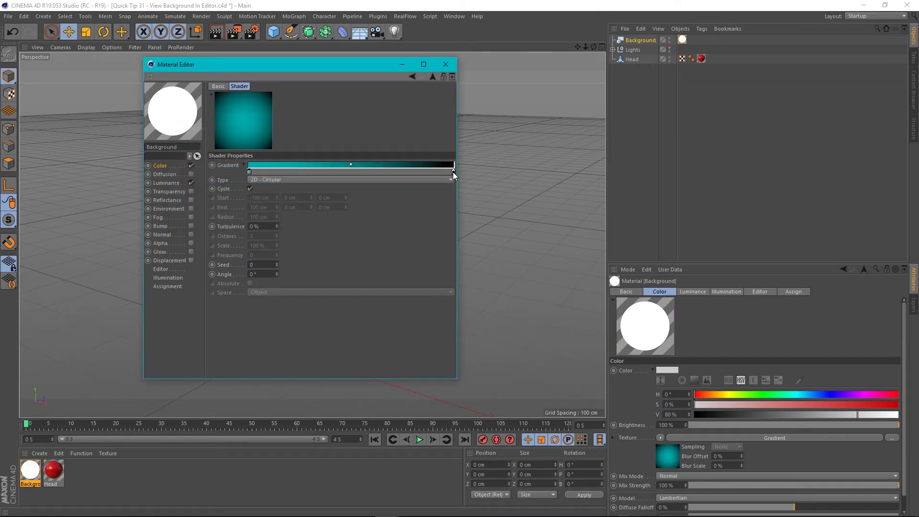
left_click_drag(454, 175, 597, 219)
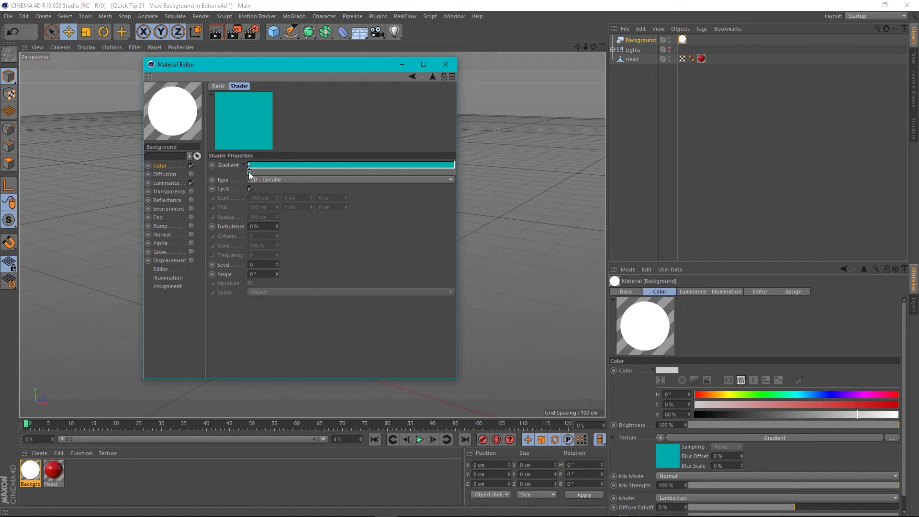
Step: Add a gradient stop at the right end coloured a darker teal at about 40% value
left_click(455, 172)
double_click(455, 172)
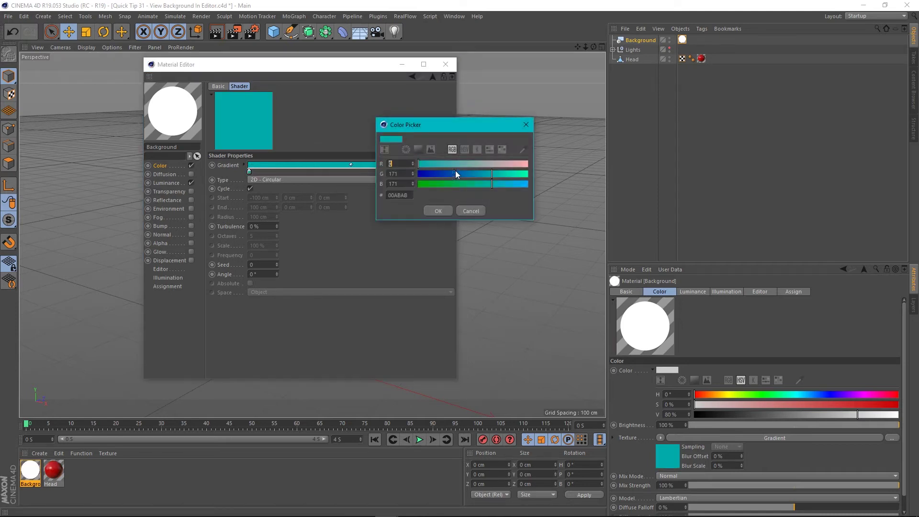
left_click(463, 150)
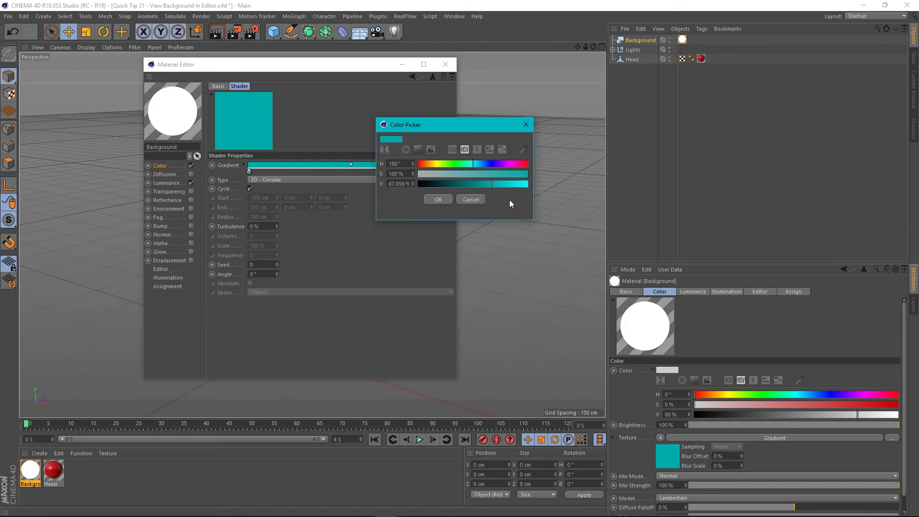
left_click_drag(491, 184, 463, 184)
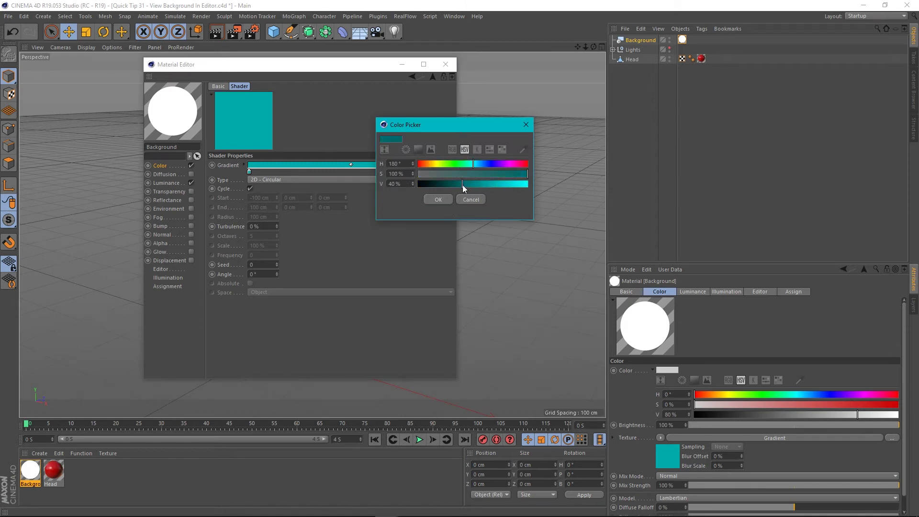
left_click(437, 200)
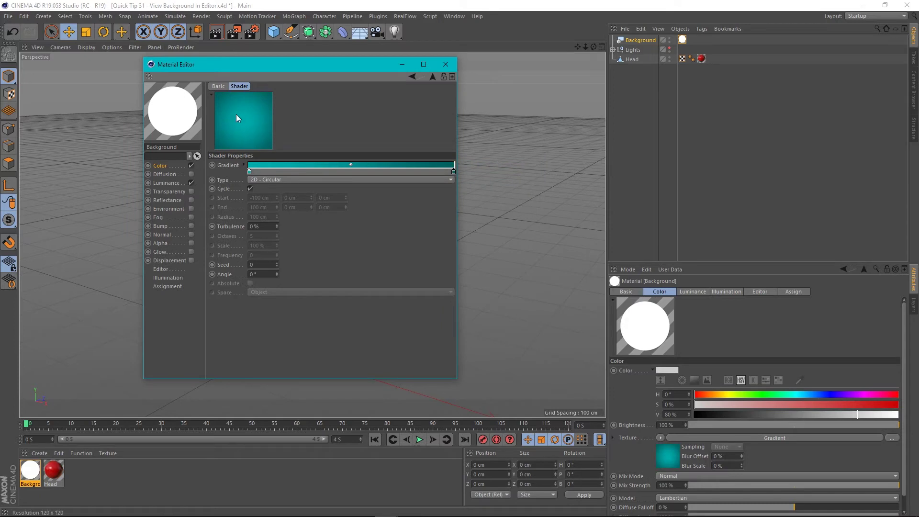
Step: Delete the old texture tag, turn off Luminance on the Background material, and reapply it to the Background object
left_click(446, 65)
left_click(681, 40)
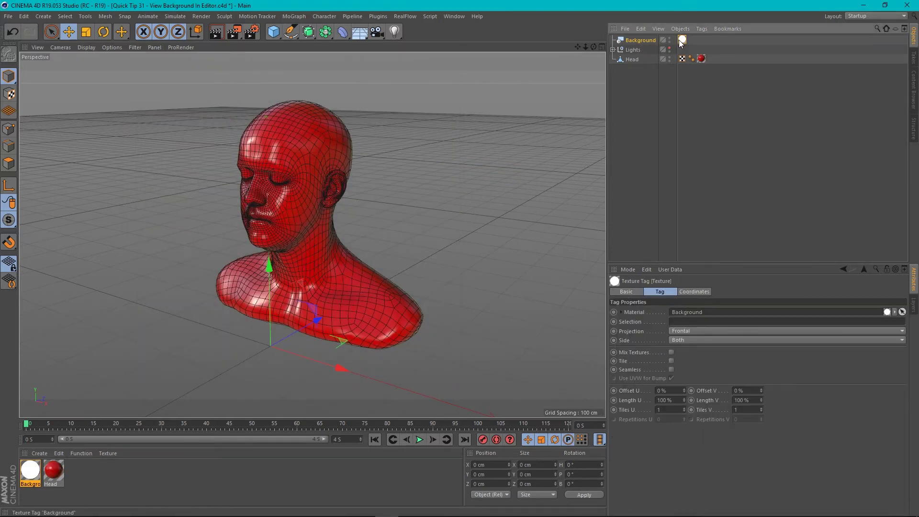
key("Delete")
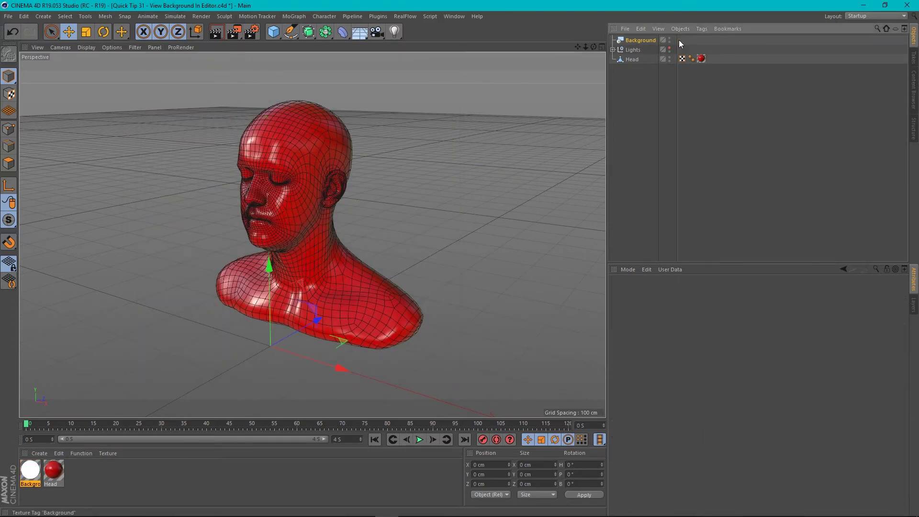
double_click(31, 470)
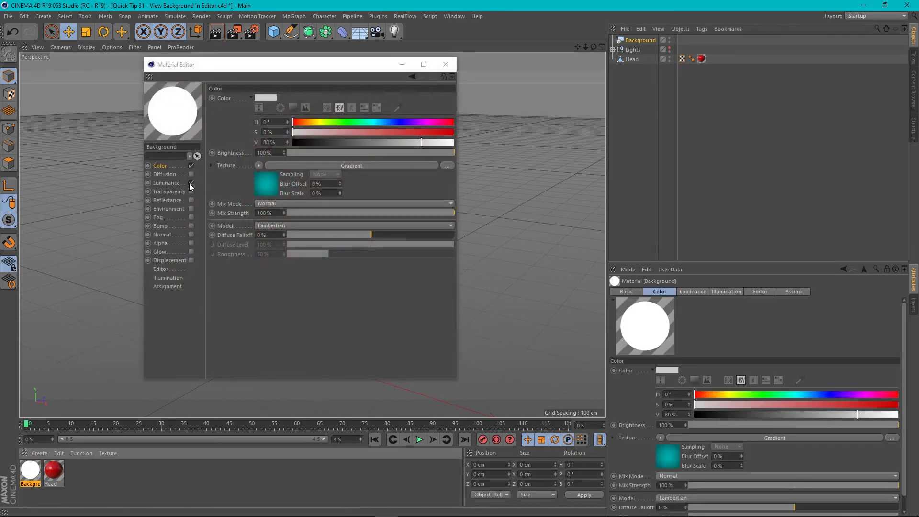
left_click(190, 182)
left_click(445, 64)
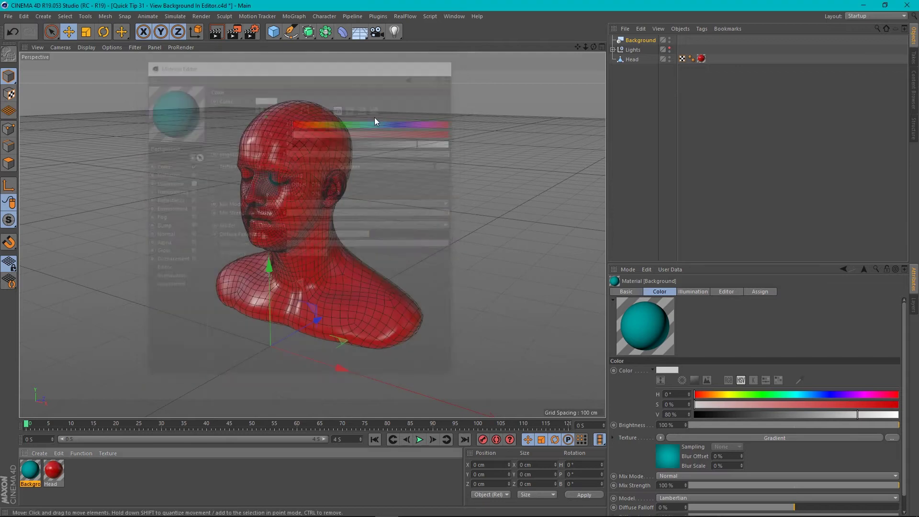
left_click_drag(33, 470, 644, 42)
mouse_move(339, 257)
left_mouse_down("alt")
mouse_move(417, 267)
mouse_move(317, 205)
mouse_move(331, 262)
mouse_move(353, 238)
mouse_move(323, 249)
mouse_move(332, 248)
mouse_move(318, 227)
mouse_move(328, 224)
mouse_move(307, 226)
mouse_move(306, 211)
mouse_move(312, 218)
left_mouse_up("alt")
Step: Delete the Background object, add a Sky object, and apply the Background material to the Sky
left_click(643, 38)
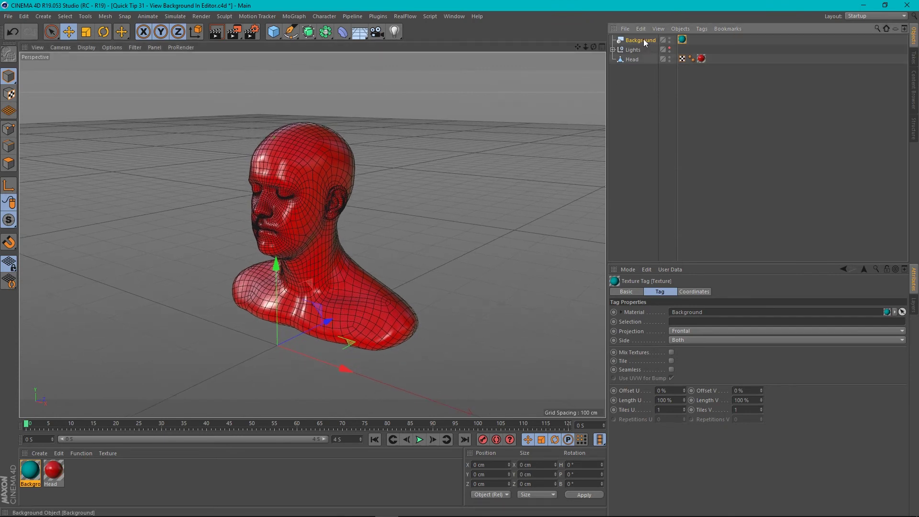
key("Delete")
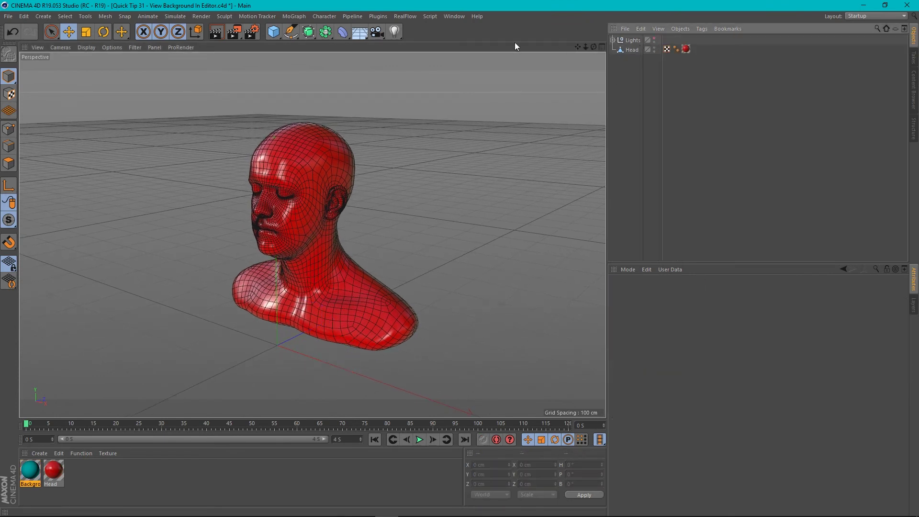
left_click(360, 31)
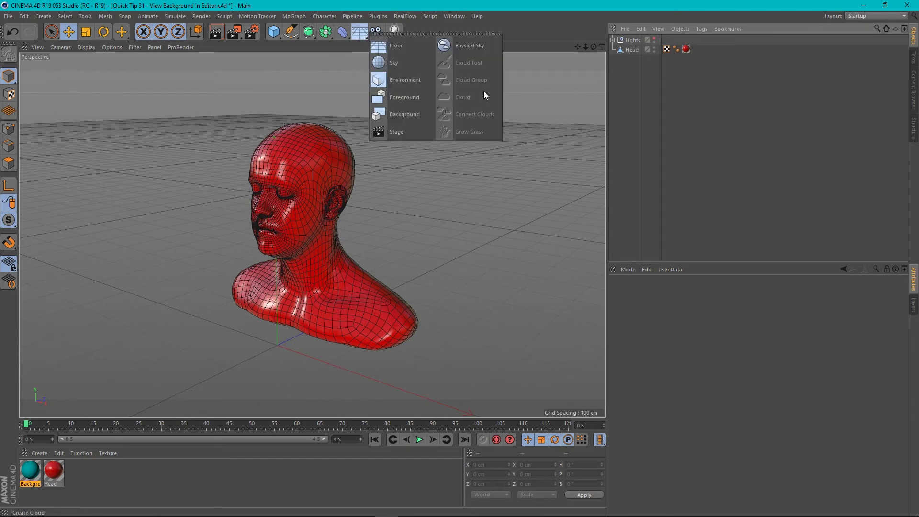
left_click(407, 63)
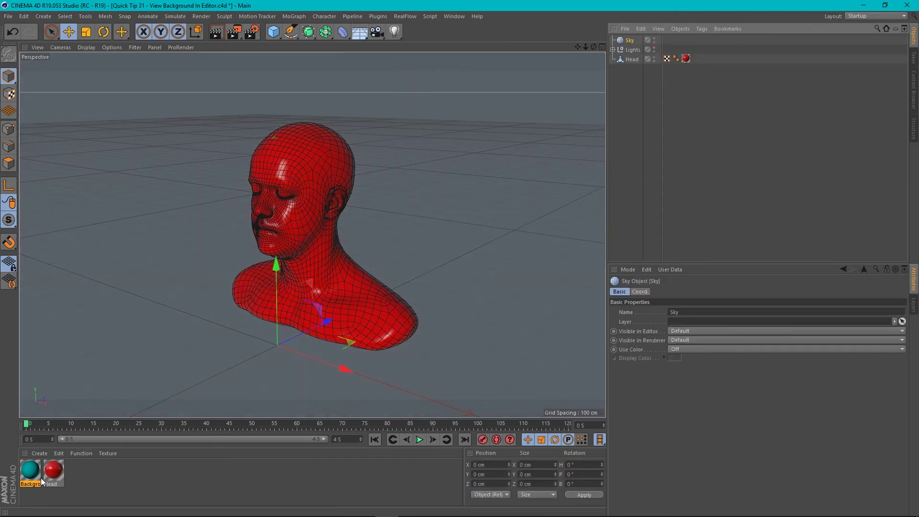
left_click_drag(31, 471, 632, 39)
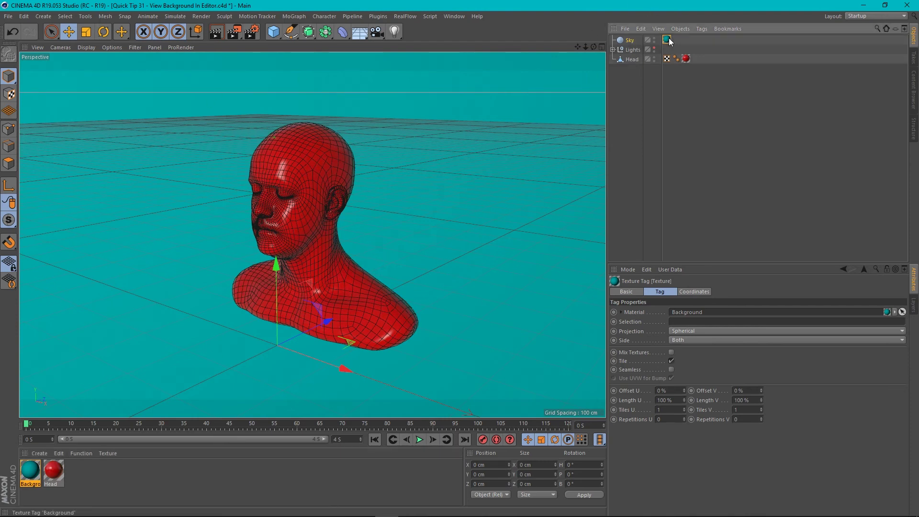
Step: Set the Sky texture tag's projection to Frontal and orbit the view to check the teal backdrop
left_click(691, 331)
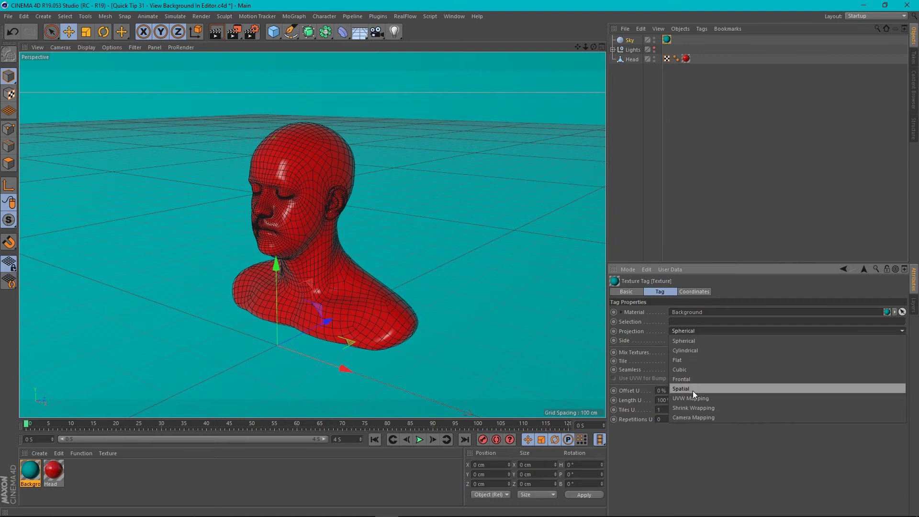
left_click(682, 379)
left_click_drag(483, 338, 334, 241, "alt")
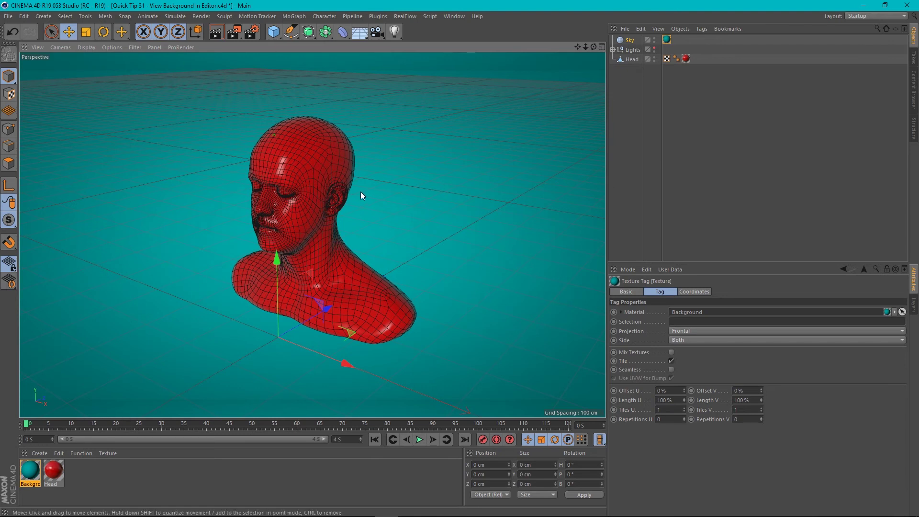
left_click_drag(320, 191, 320, 197, "alt")
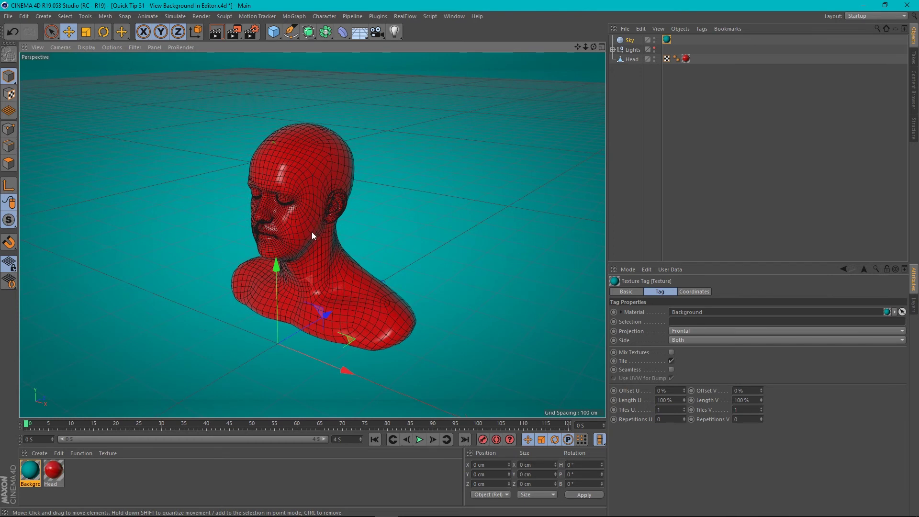
left_click_drag(312, 231, 314, 213, "alt")
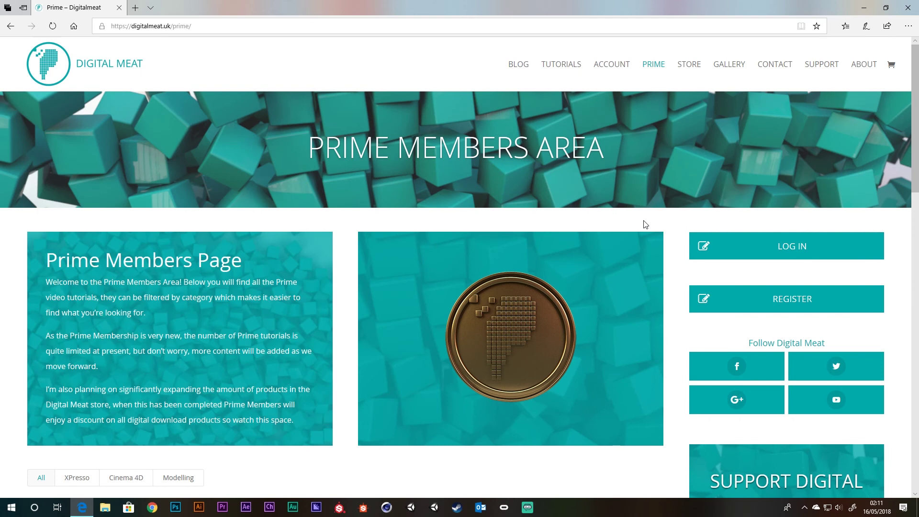
Step: Scroll down the Prime Members Area page toward the tutorial grid
scroll(644, 224, "down", 5)
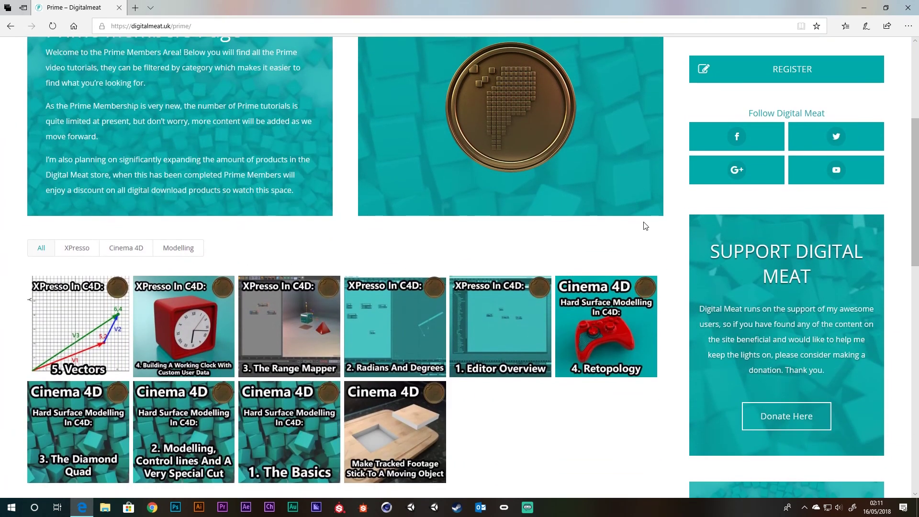